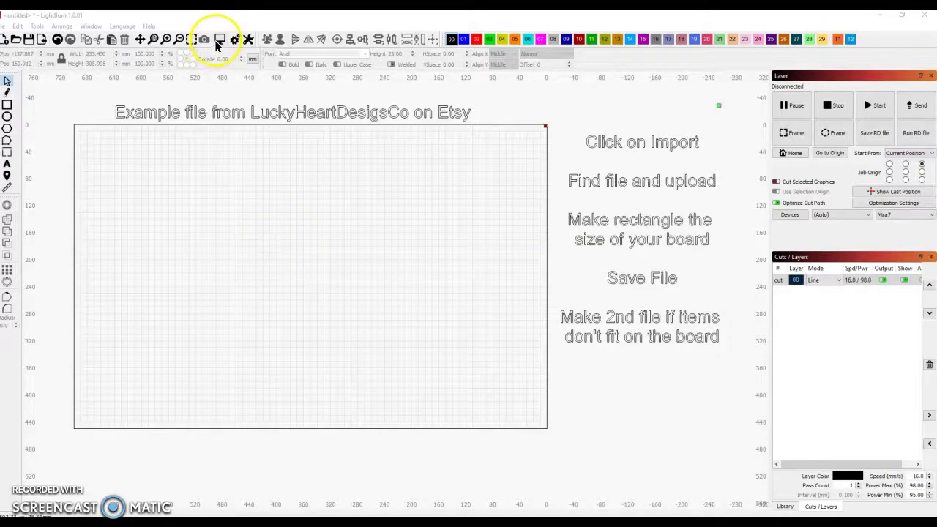
- Import FALLTRAYFILE from Desktop > Tonjas Files > TIERED TRAY, adding its cut, Engrave-2 and SCORE layers
click(42, 41)
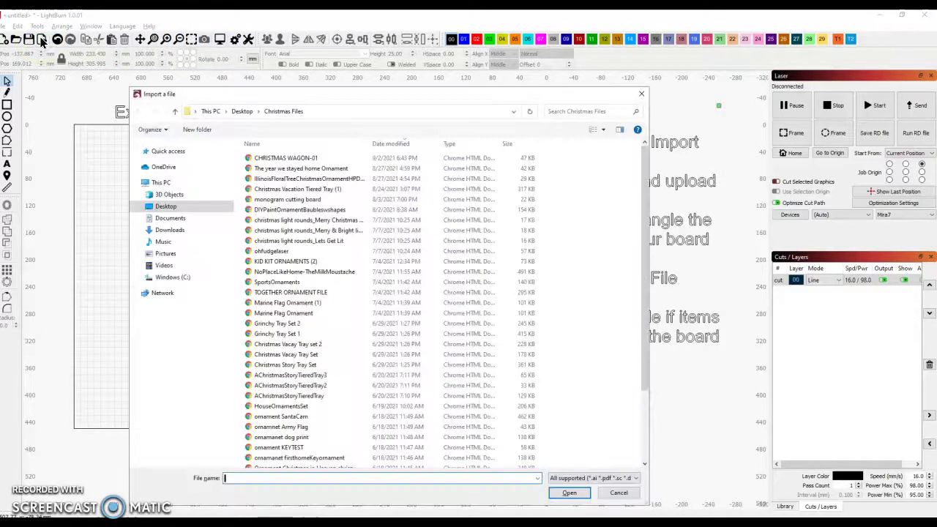
click(175, 208)
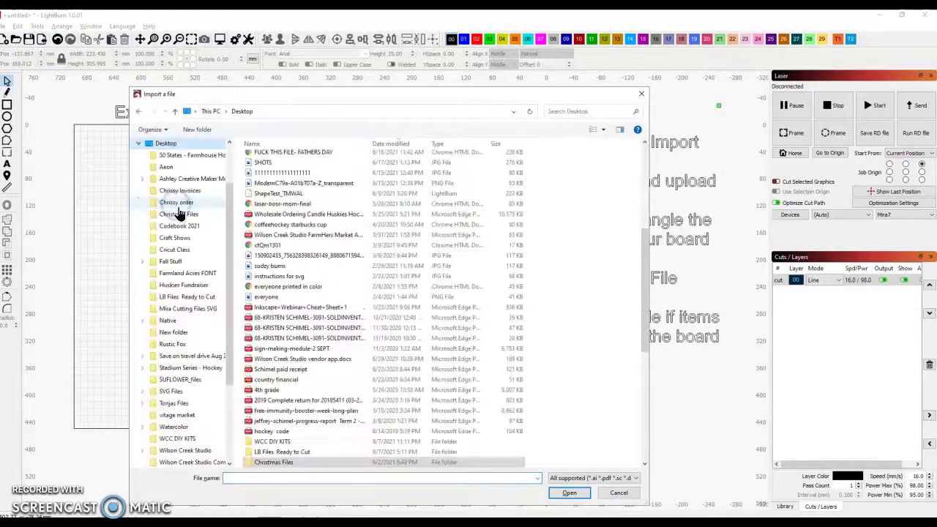
click(180, 403)
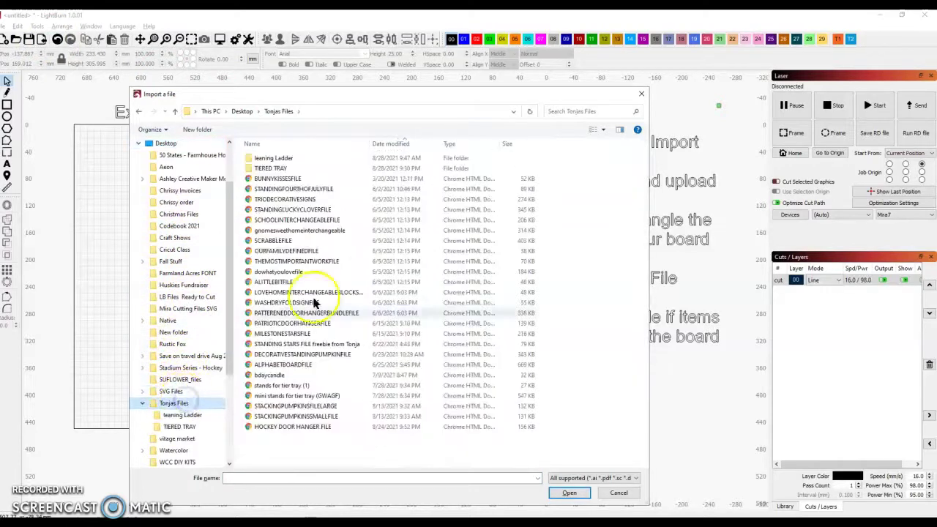
double_click(324, 169)
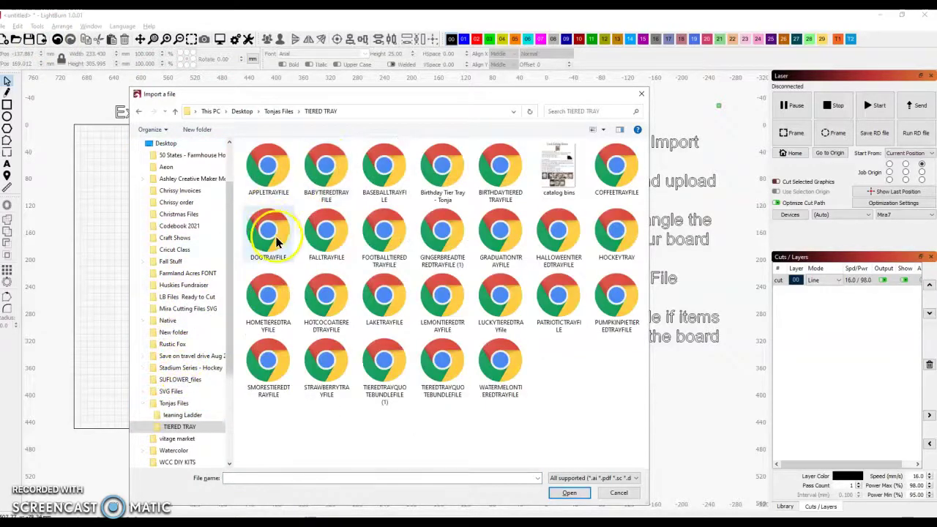
click(320, 239)
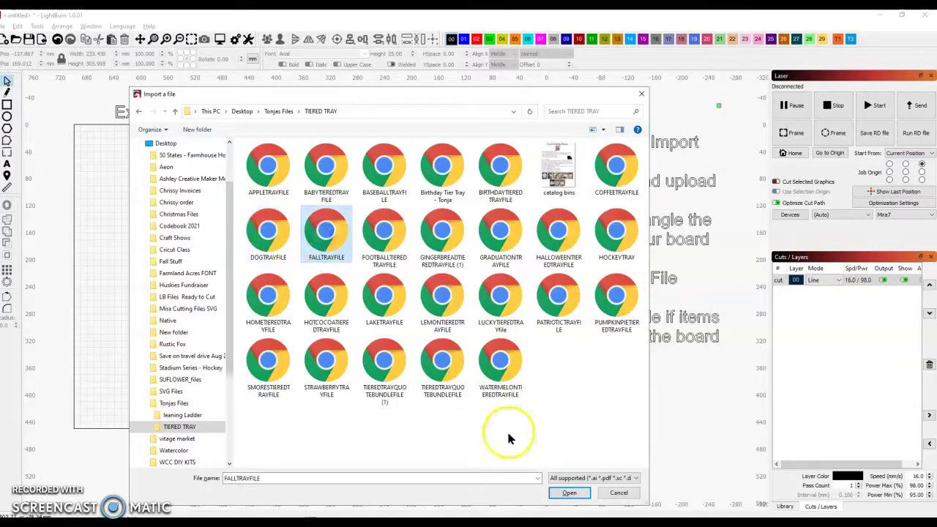
click(569, 492)
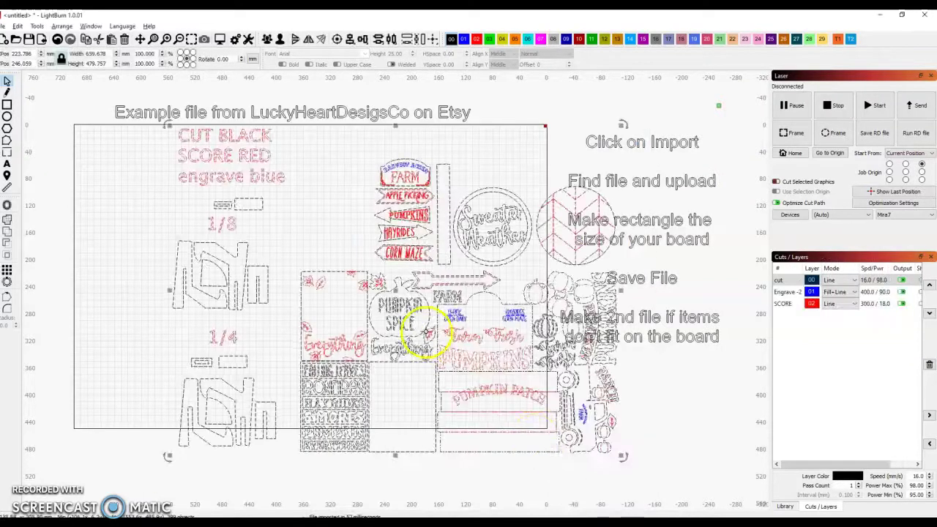
- Drag the imported fall tray designs left onto the board
click(396, 288)
drag(395, 288, 311, 299)
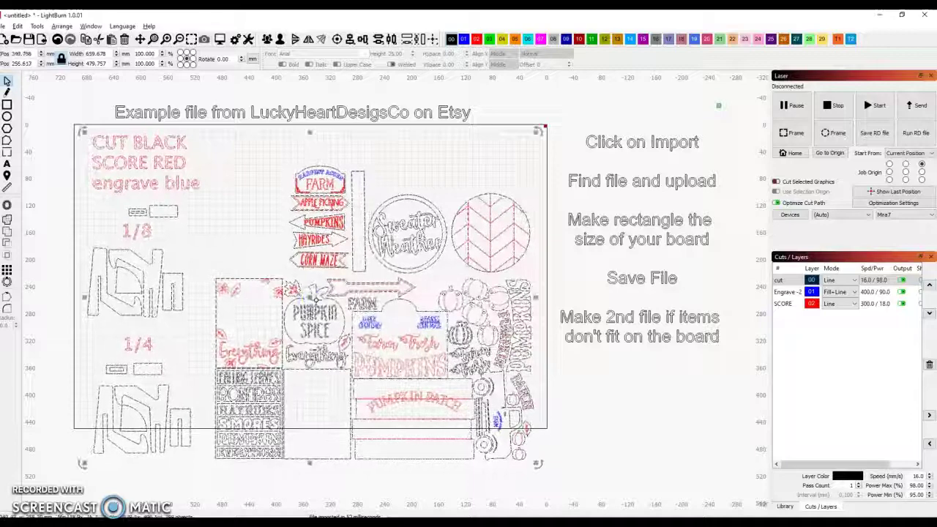
click(179, 157)
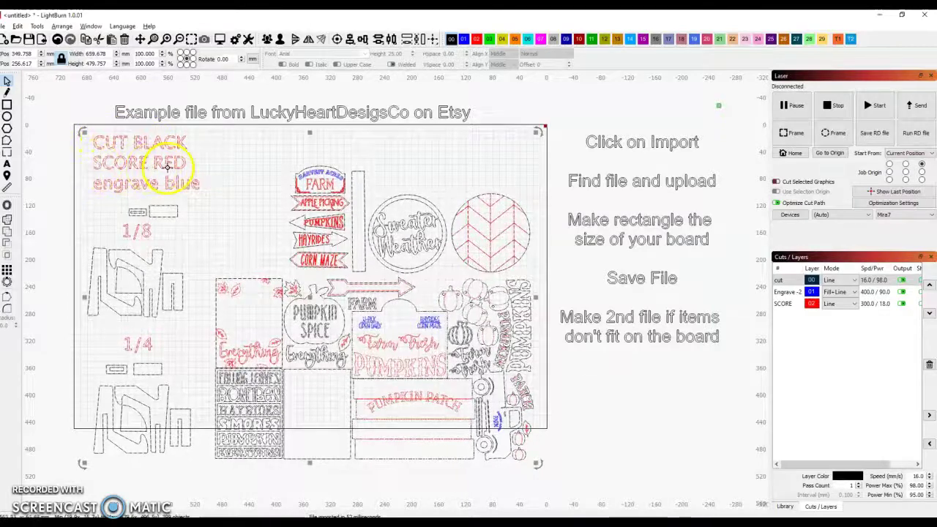
click(65, 113)
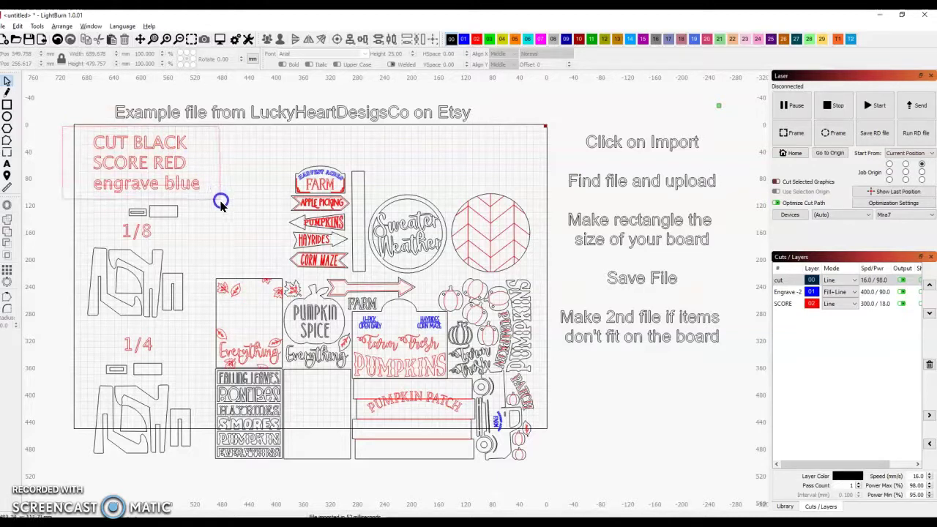
- Delete the colour-key text, the small rectangles above 1/8, and the 1/8 and 1/4 pieces
drag(221, 203, 221, 203)
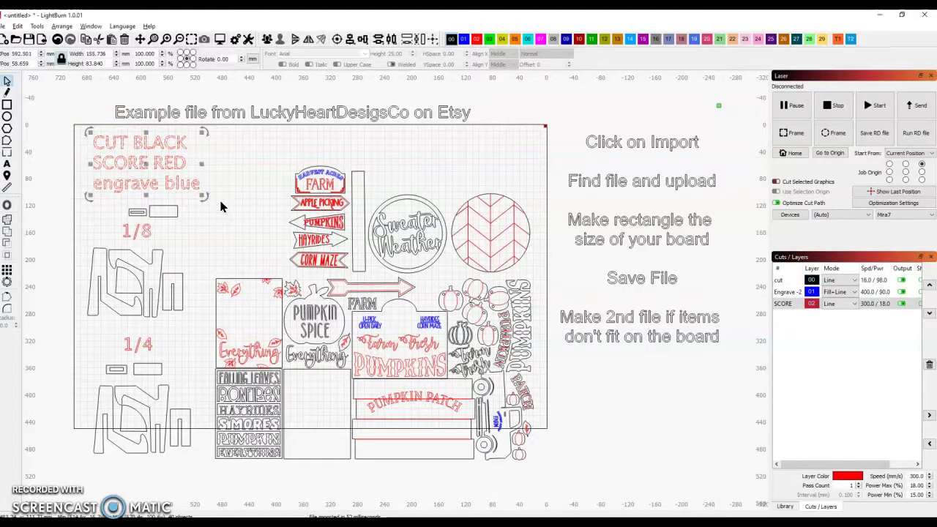
key(Delete)
drag(119, 199, 197, 225)
key(Delete)
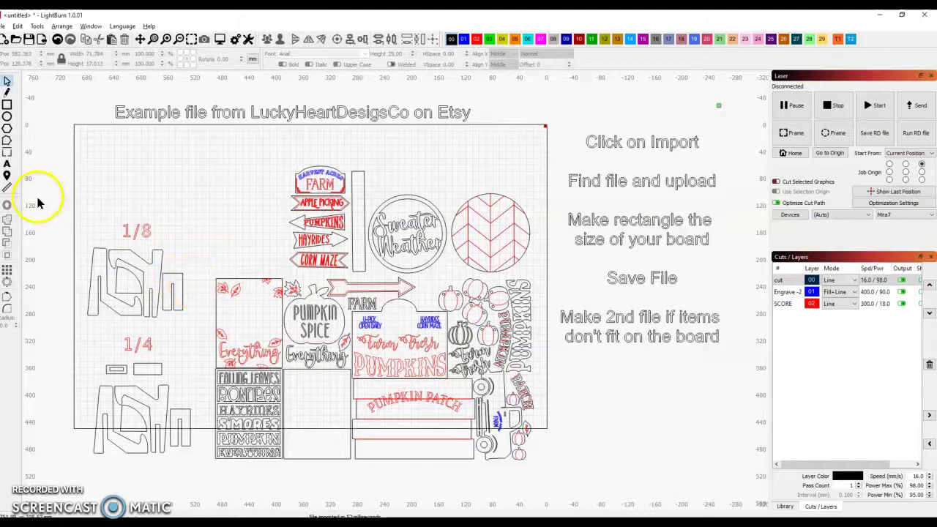
drag(38, 198, 210, 474)
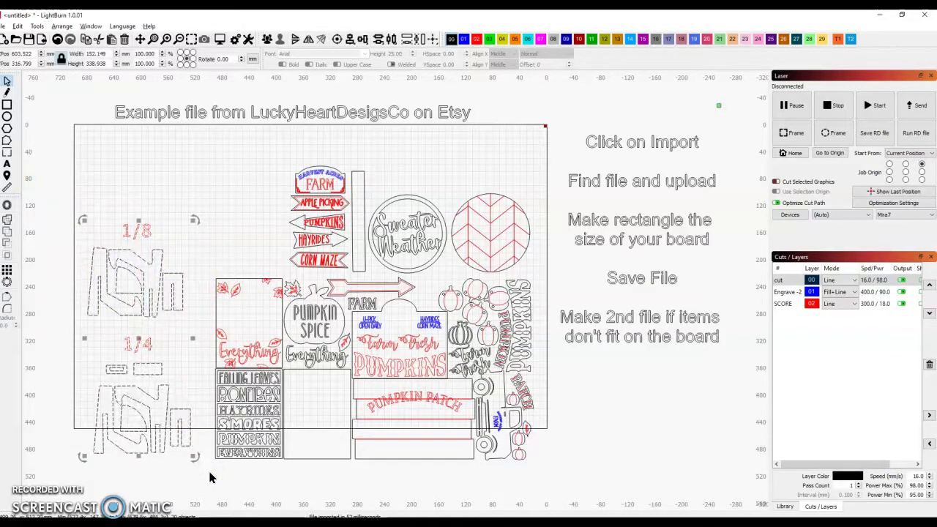
key(Delete)
click(251, 345)
click(146, 175)
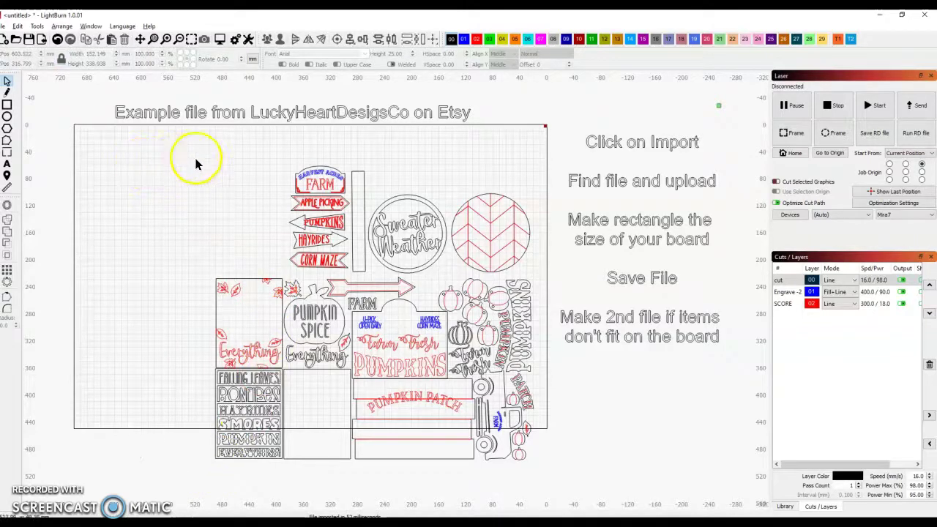
- Park the FARM sign stack and round signs to the right of the board
drag(220, 158, 546, 278)
drag(409, 223, 709, 426)
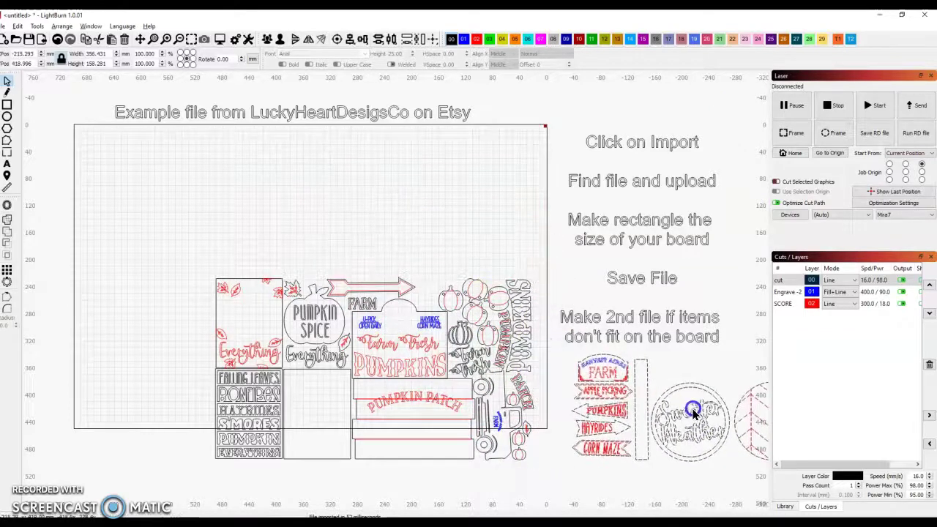
drag(160, 253, 548, 464)
- Move the remaining tray designs up to the top of the board
click(376, 369)
drag(375, 368, 383, 216)
click(170, 196)
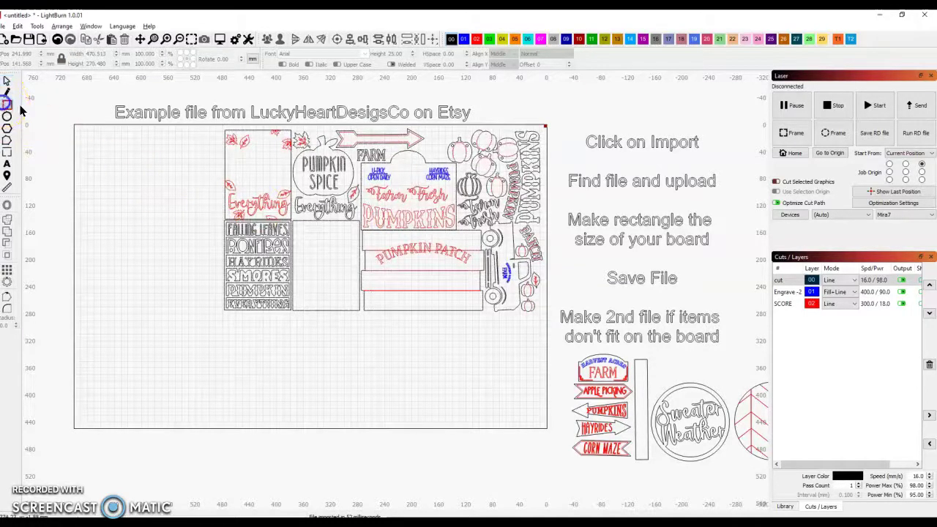
click(6, 104)
- Draw a rectangle around the tray designs and size it to 495.3 × 298.45 mm
drag(195, 125, 551, 338)
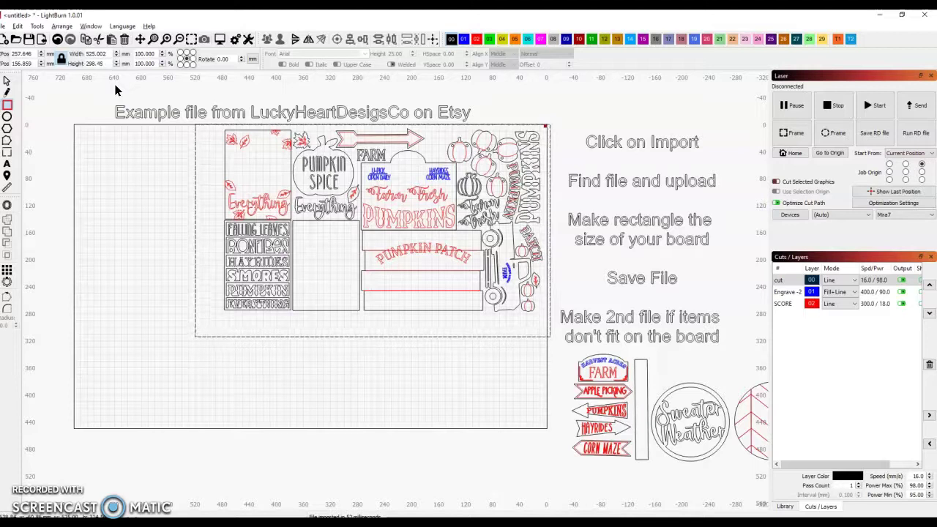
click(107, 54)
click(62, 58)
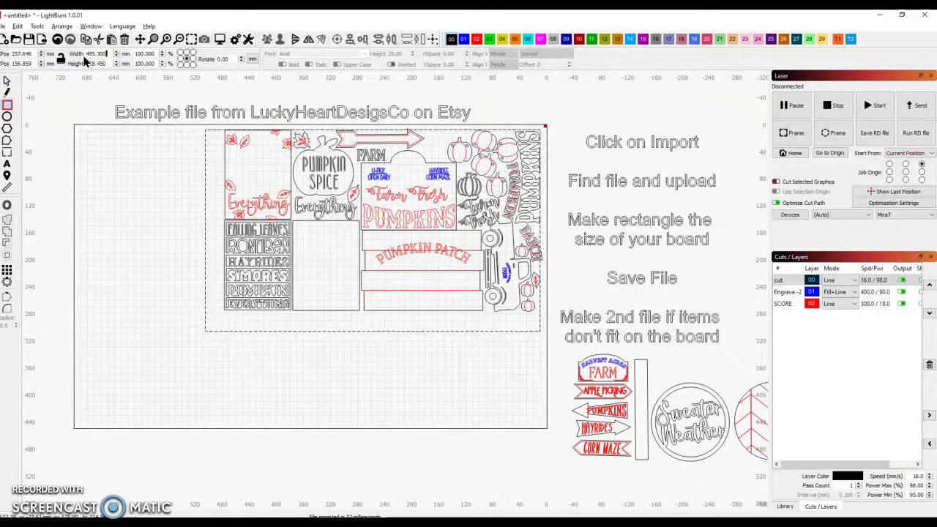
click(20, 82)
click(6, 82)
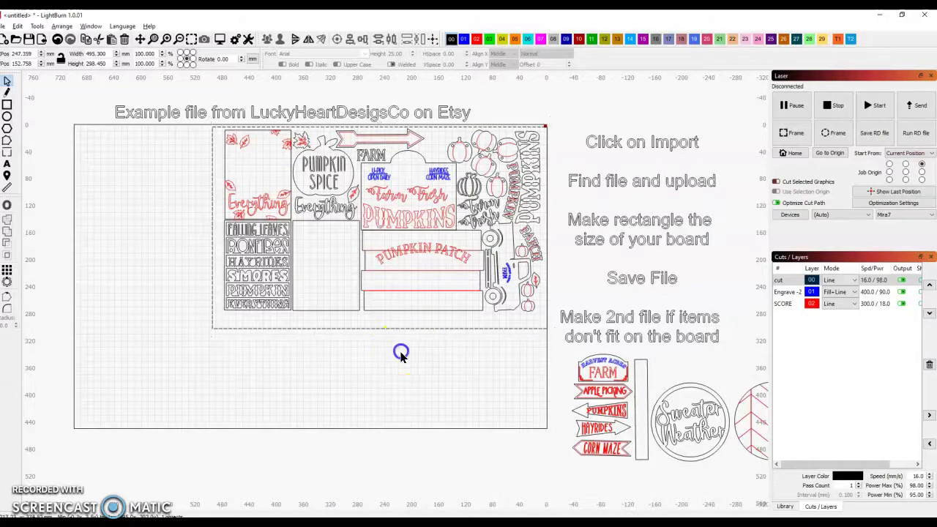
- Move the FARM stack, Sweater Weather sign and chevron circle into the board's lower area
click(400, 354)
scroll(711, 373, down, 2)
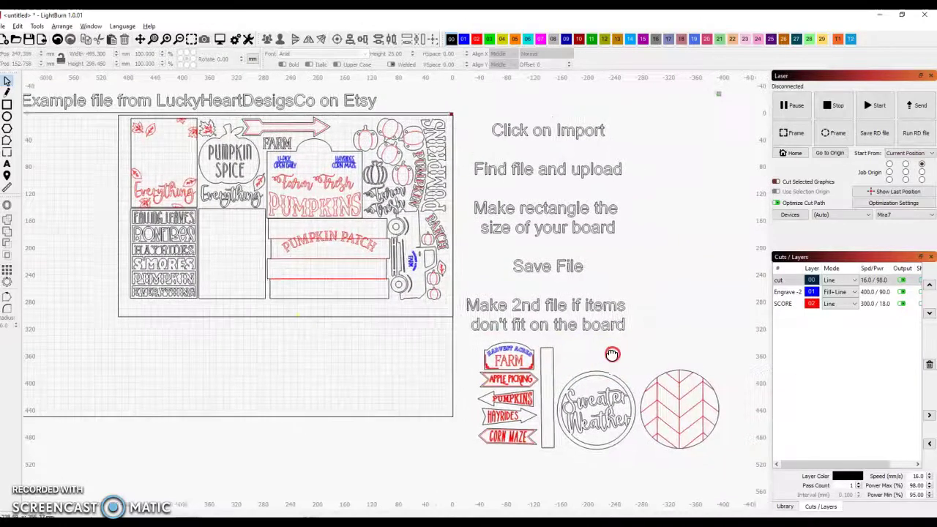
drag(489, 344, 723, 472)
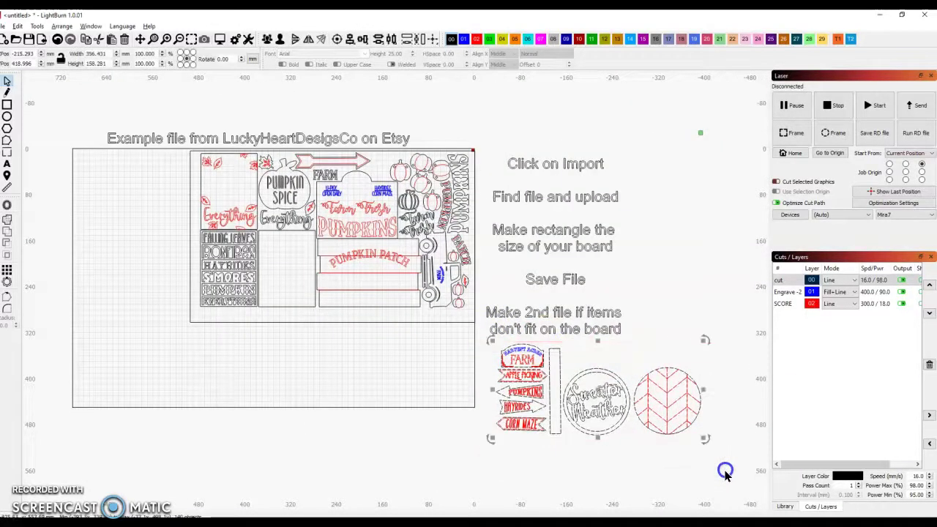
drag(599, 389, 373, 375)
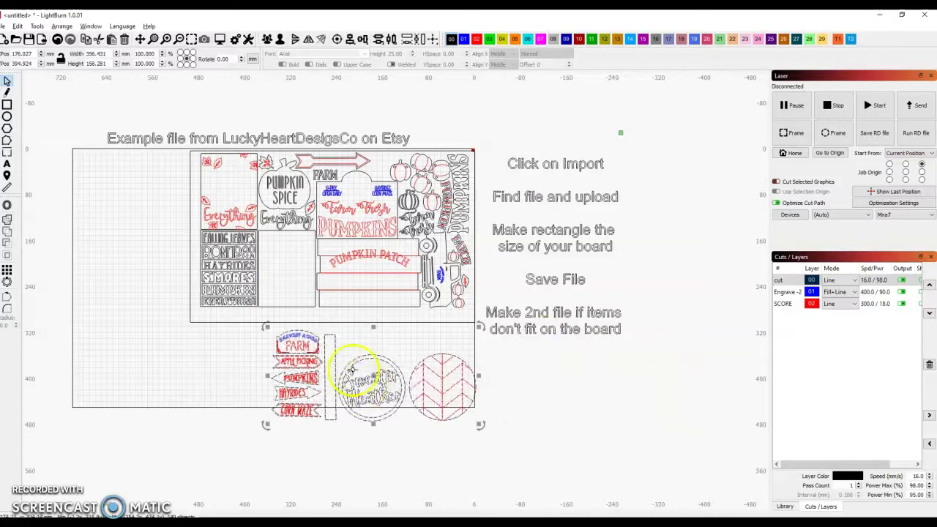
- Save the project as FallTray1 TEST in the LB Files Ready to Cut folder
click(3, 27)
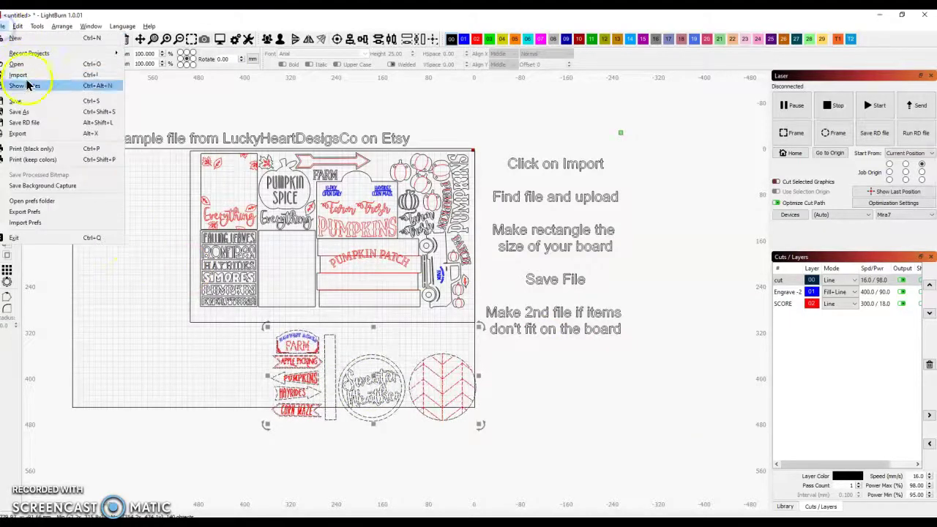
click(28, 113)
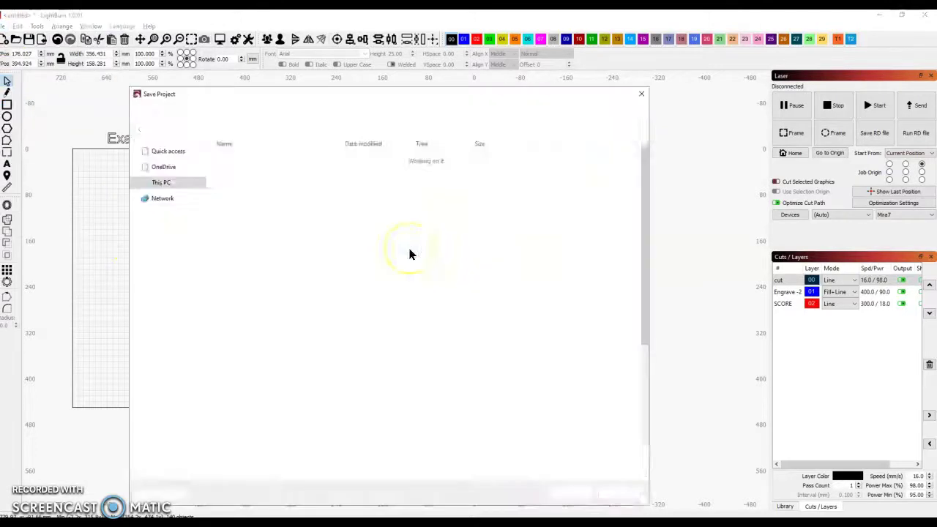
text(Fall)
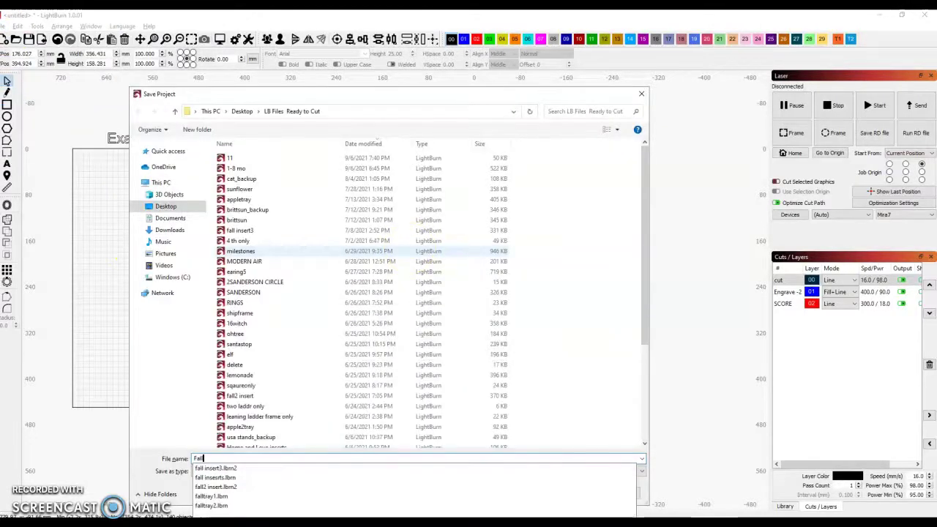
text(T)
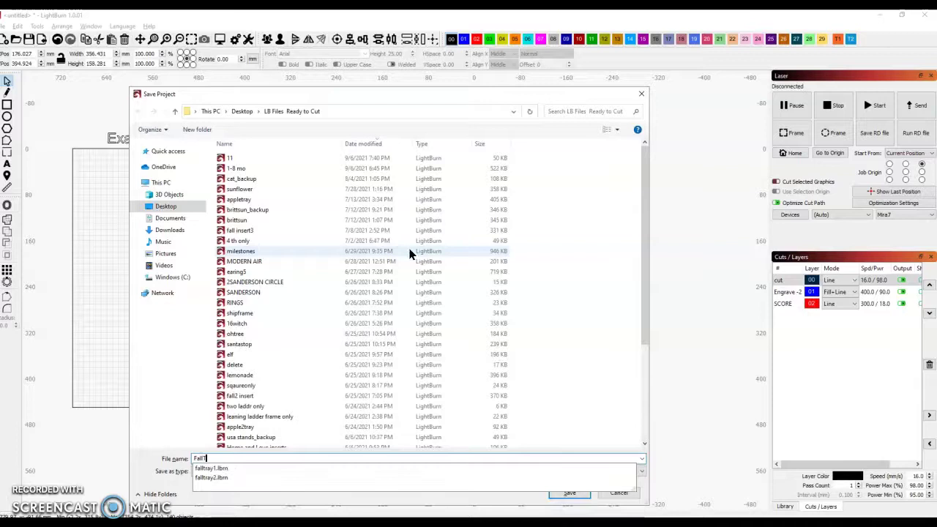
text(ray1)
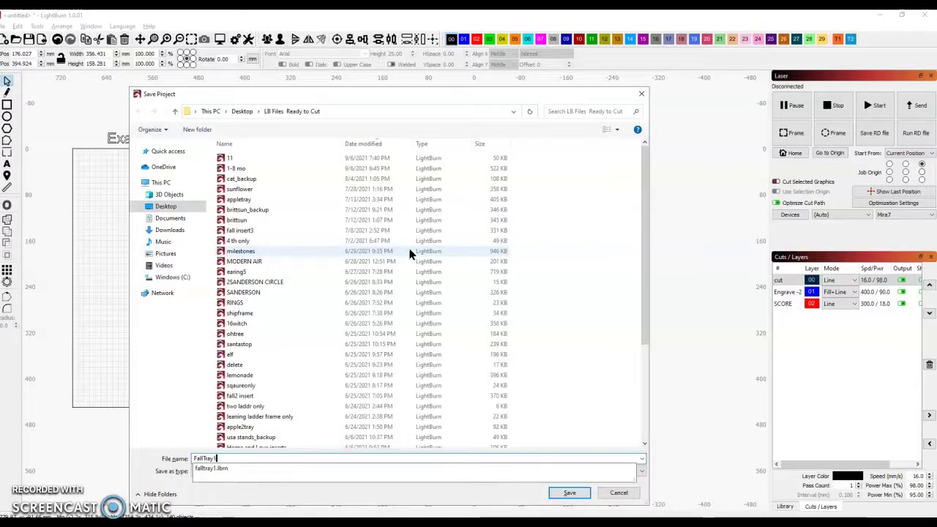
key(Escape)
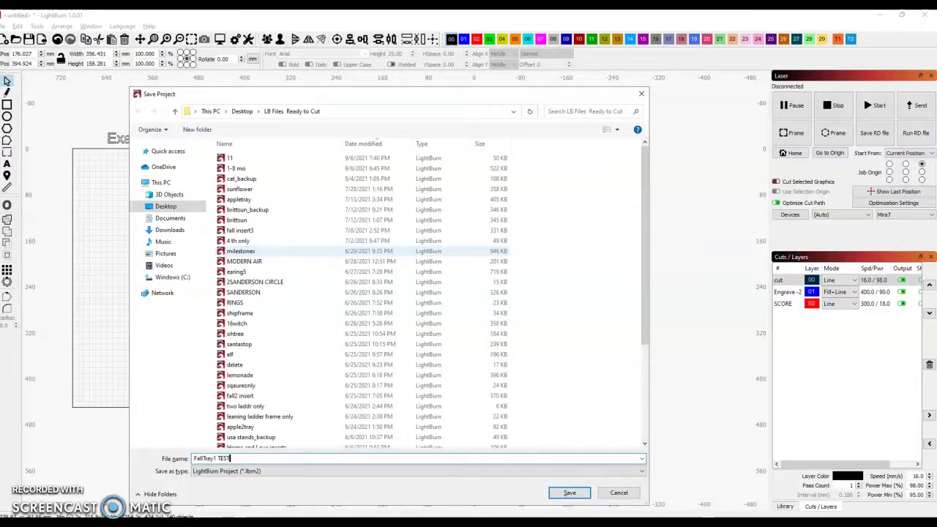
click(570, 493)
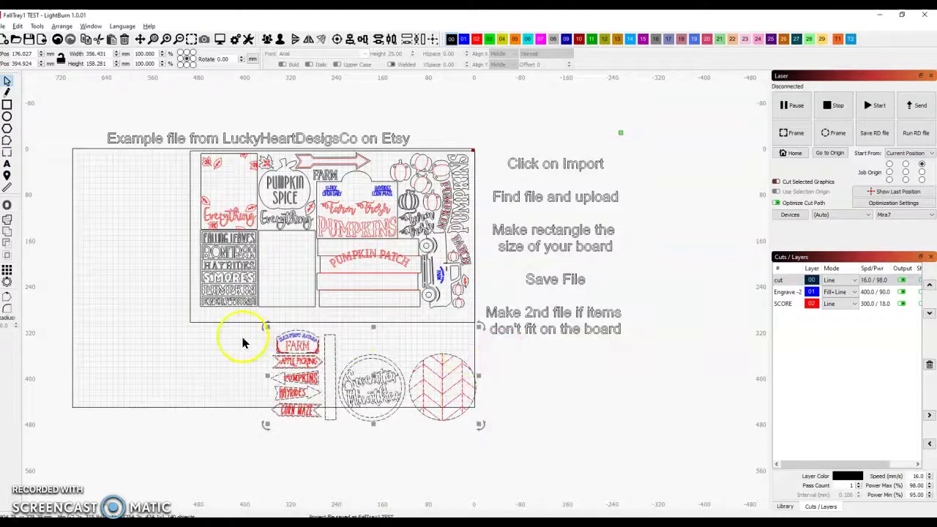
- Cut the farm and round signs out of FallTray1 TEST, save it, and start a new project
right_click(356, 357)
click(357, 369)
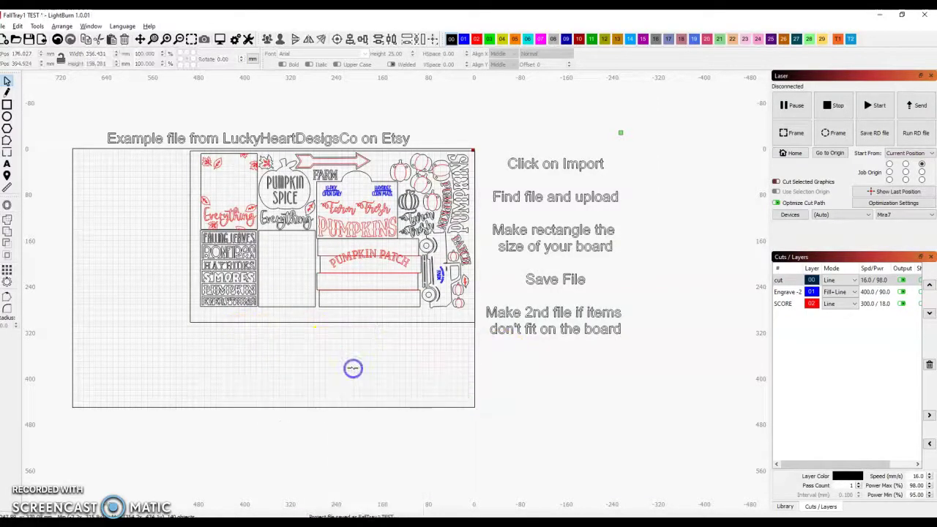
click(5, 41)
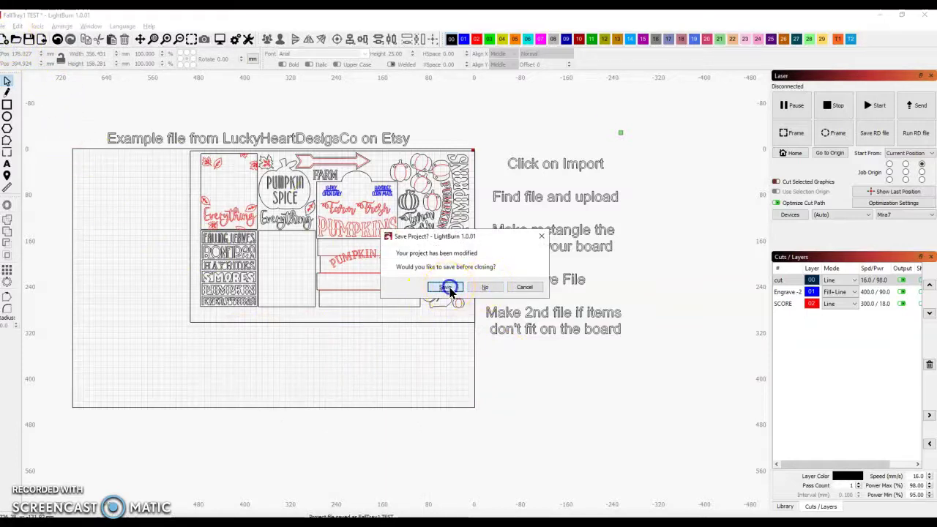
click(445, 287)
- Paste the cut signs into the new project and move them to the board's top
right_click(310, 268)
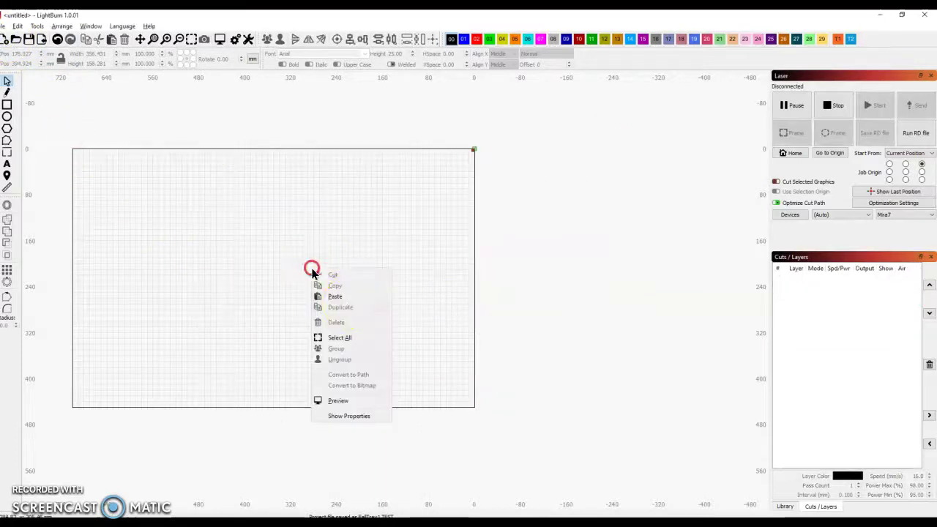
click(347, 297)
drag(314, 266, 368, 208)
click(17, 26)
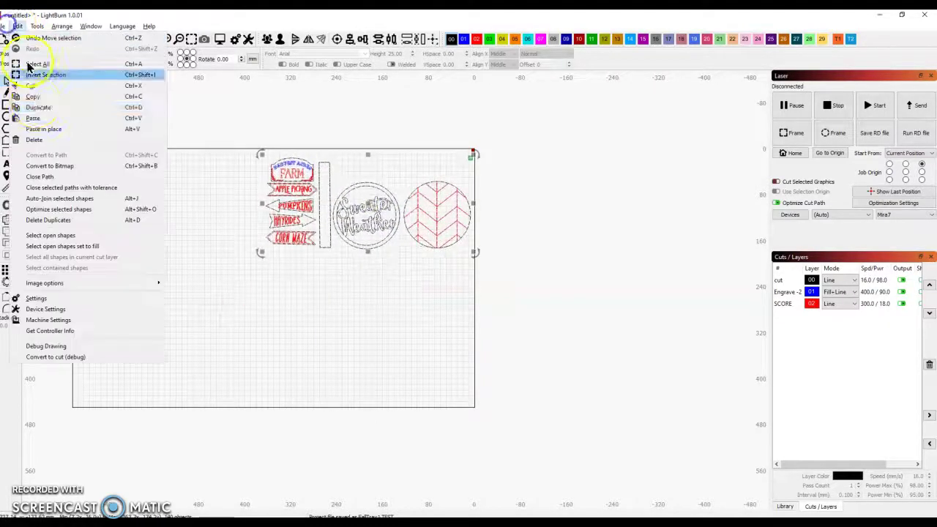
- Save the new three-sign project as FallTray2 TEST in LB Files Ready to Cut
mouse_move(3, 25)
click(21, 109)
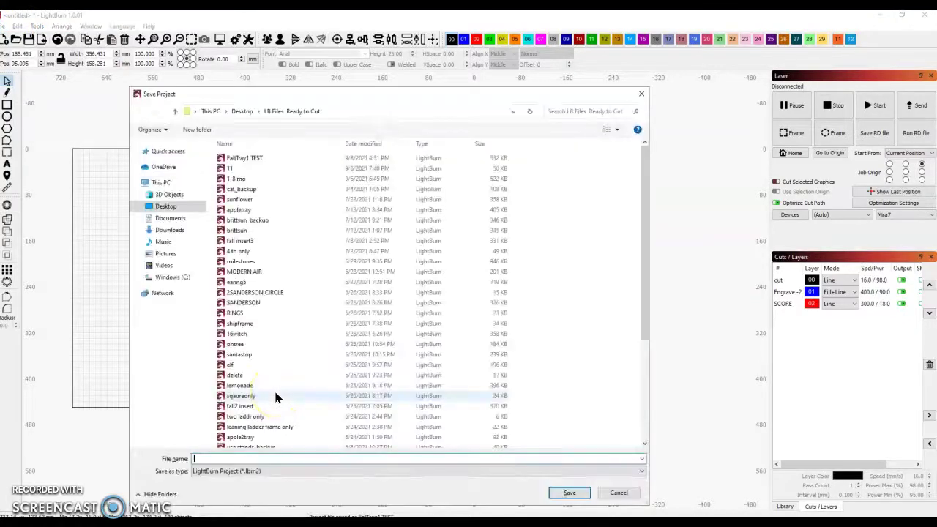
text(FallTray)
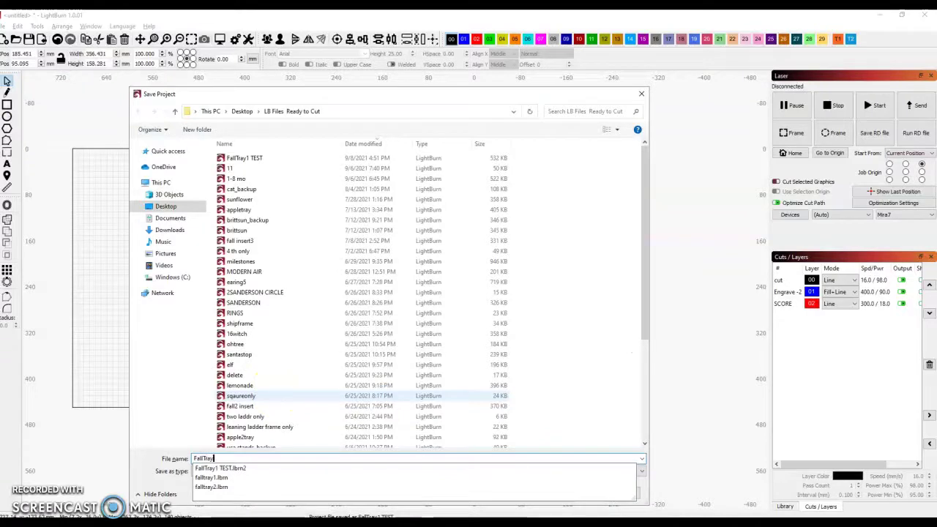
text(2 TEST)
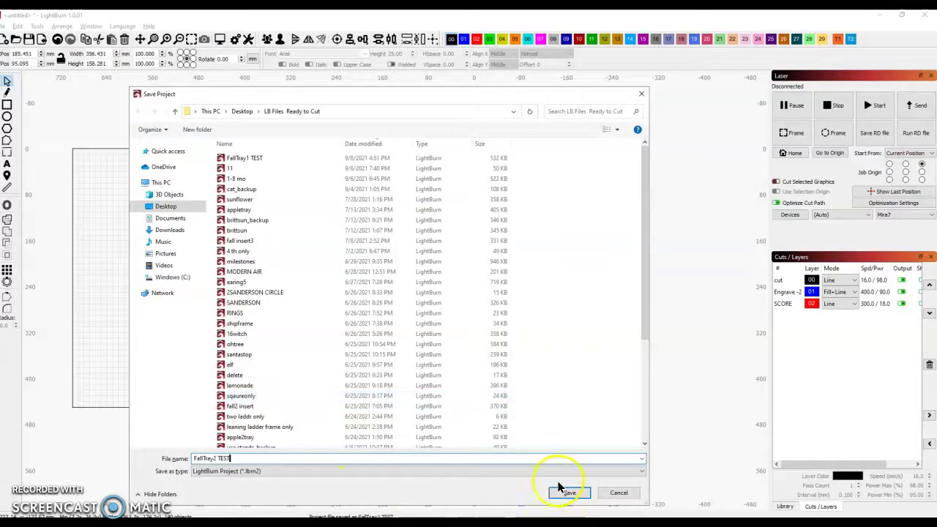
click(569, 493)
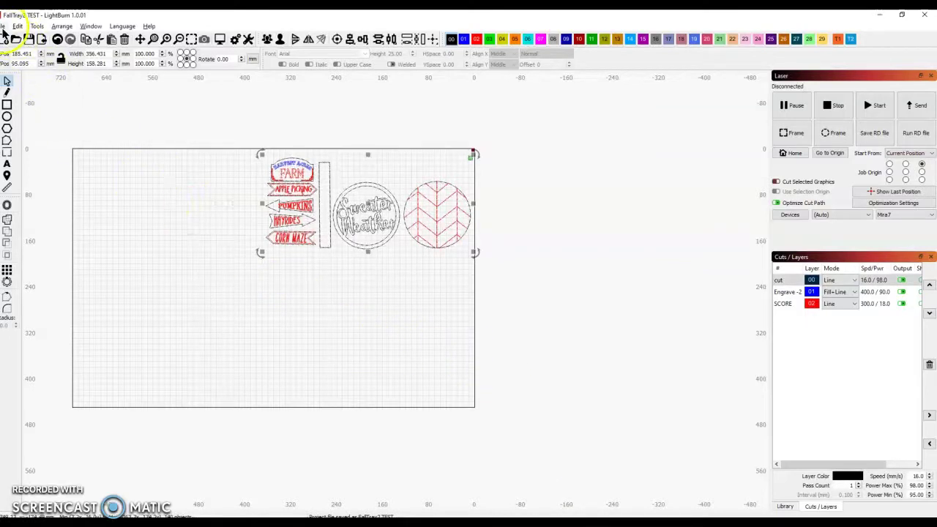
- Reopen FallTray1 TEST.lbrn2 from Recent Projects and select the tray design to check it
click(3, 27)
mouse_move(43, 56)
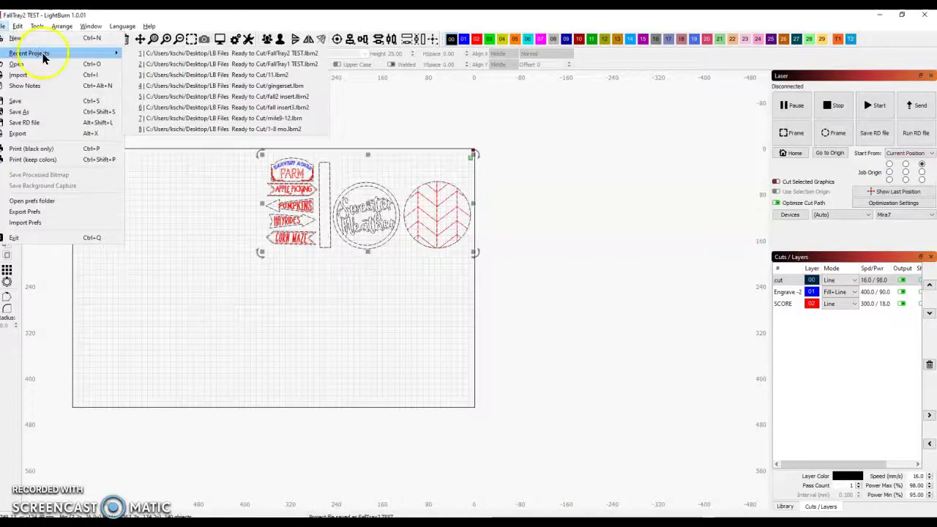
click(249, 64)
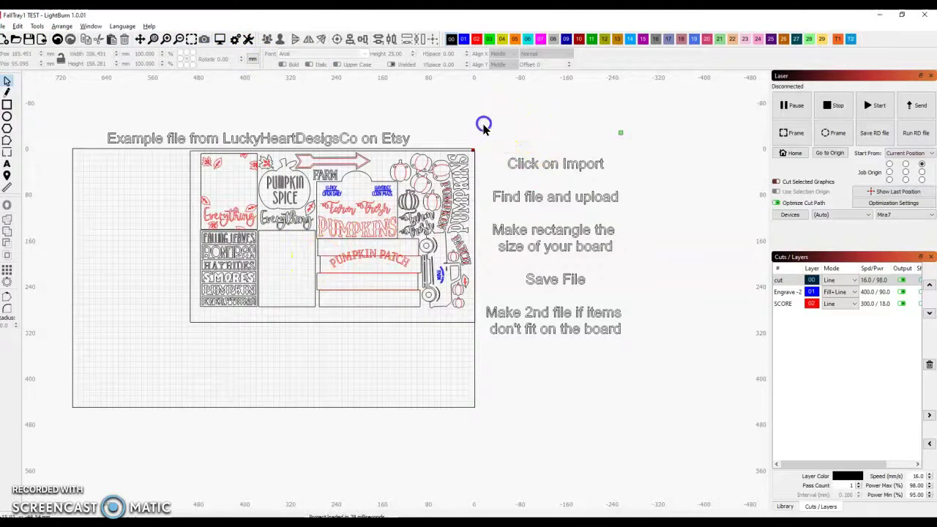
click(384, 323)
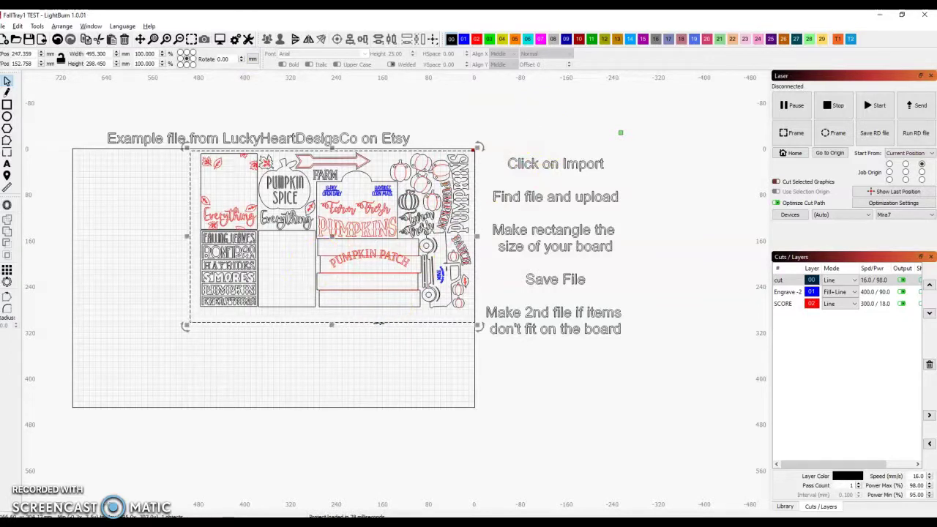
- Delete the instruction notes beside the board and the example-file title above it
click(479, 235)
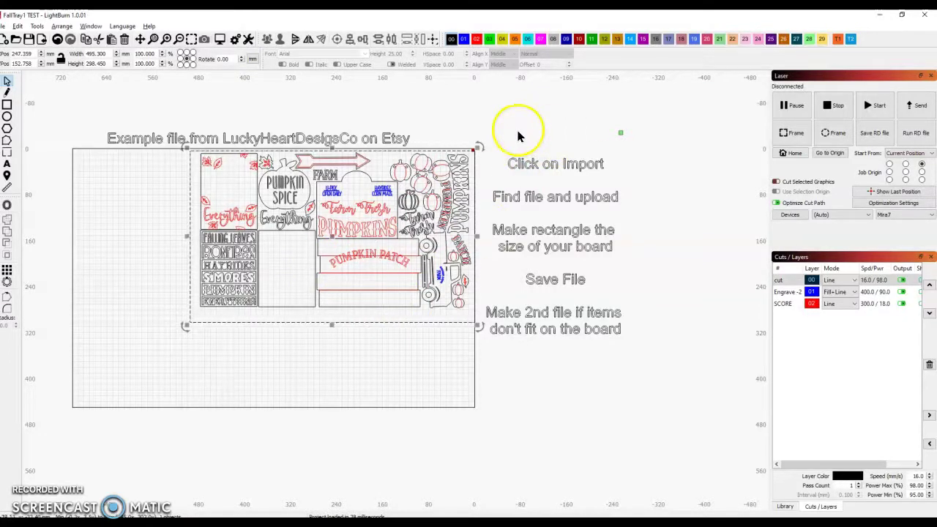
drag(482, 133, 683, 396)
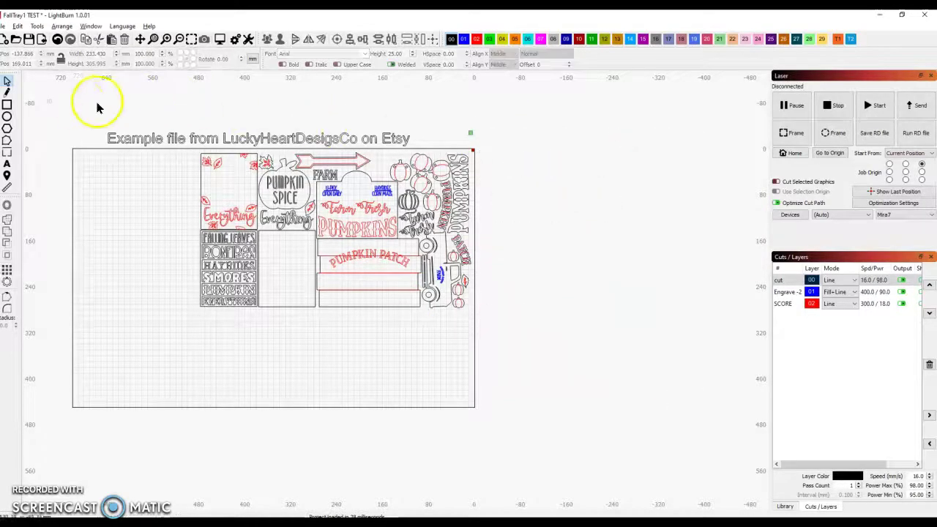
drag(97, 107, 425, 154)
key(Delete)
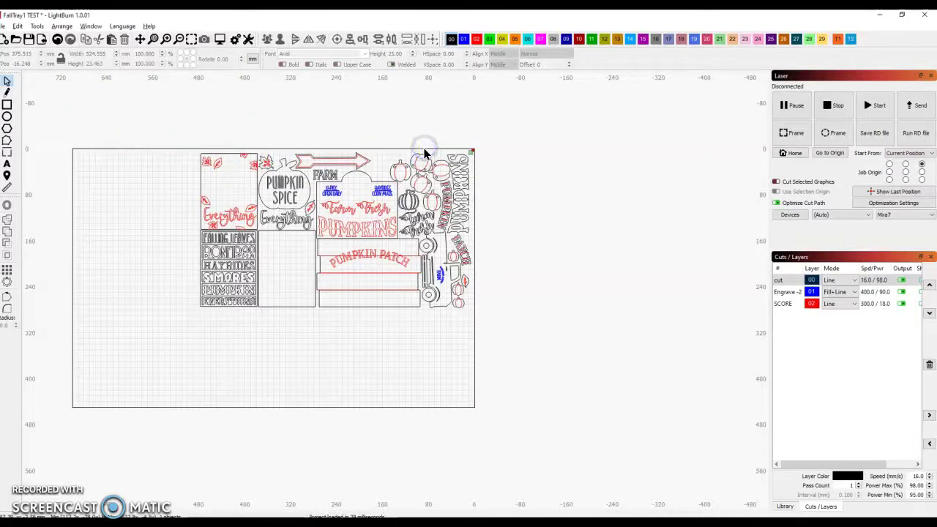